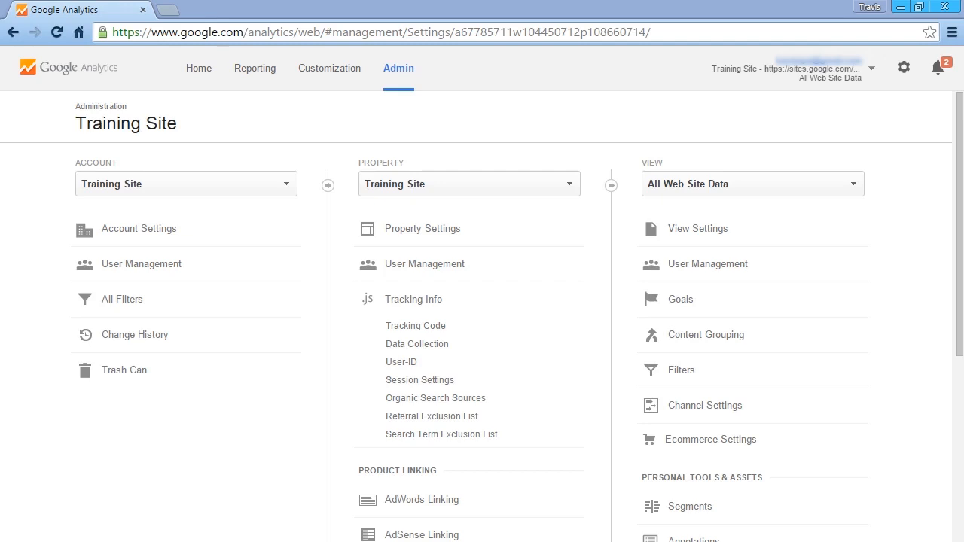
- Open a new tab and create a blank spreadsheet in Google Sheets
{"action": "left_click", "coordinate": [167, 10]}
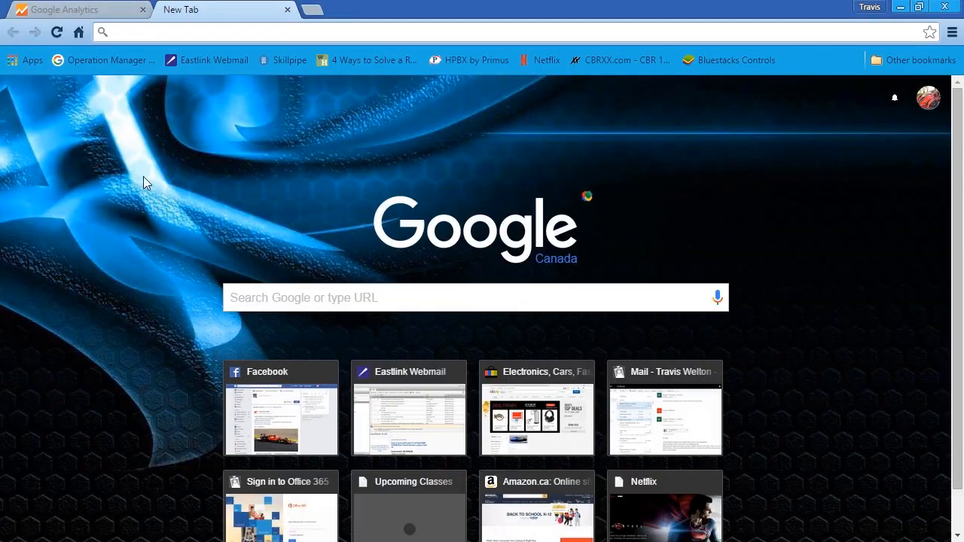
{"action": "left_click", "coordinate": [25, 59]}
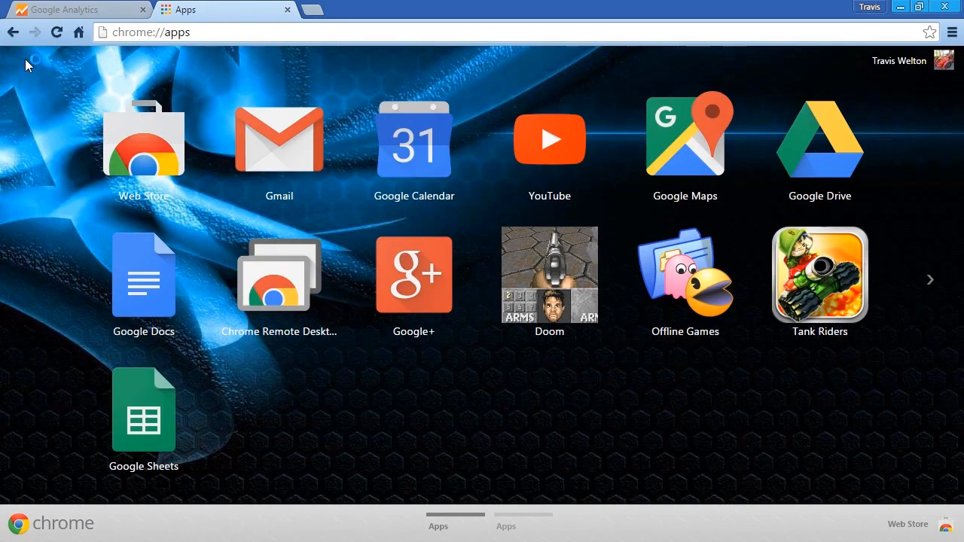
{"action": "left_click", "coordinate": [137, 424]}
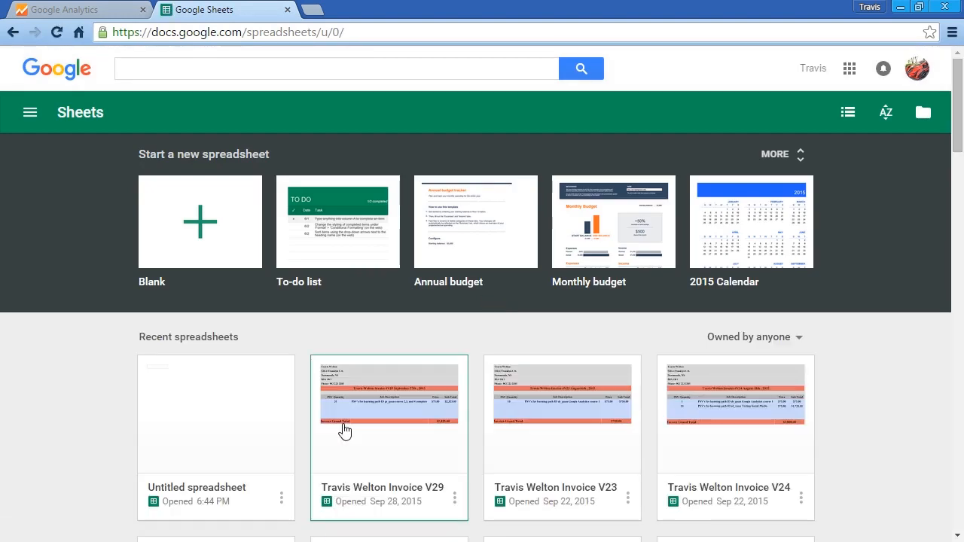
{"action": "left_click", "coordinate": [197, 221]}
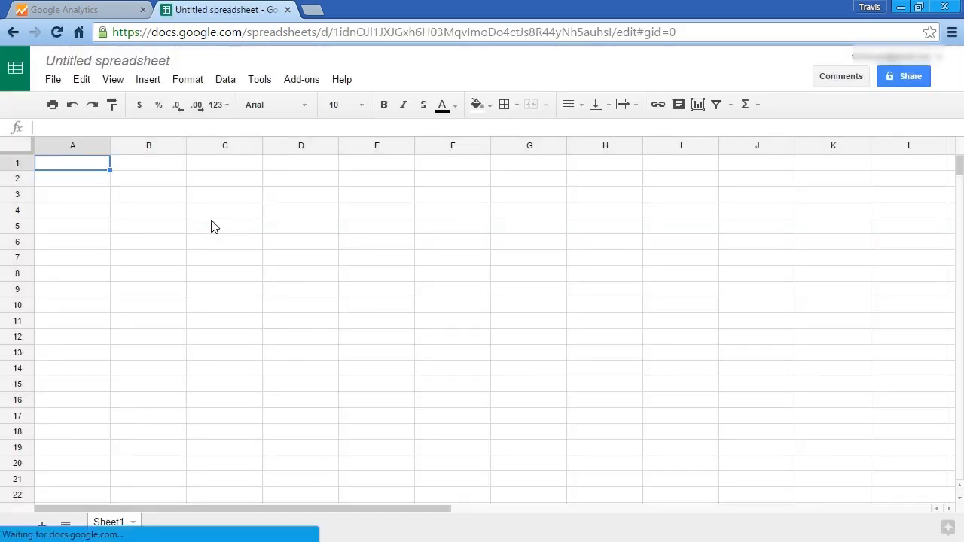
- Install the Google Analytics add-on from the add-ons store, allowing its requested permissions
{"action": "left_click", "coordinate": [304, 82]}
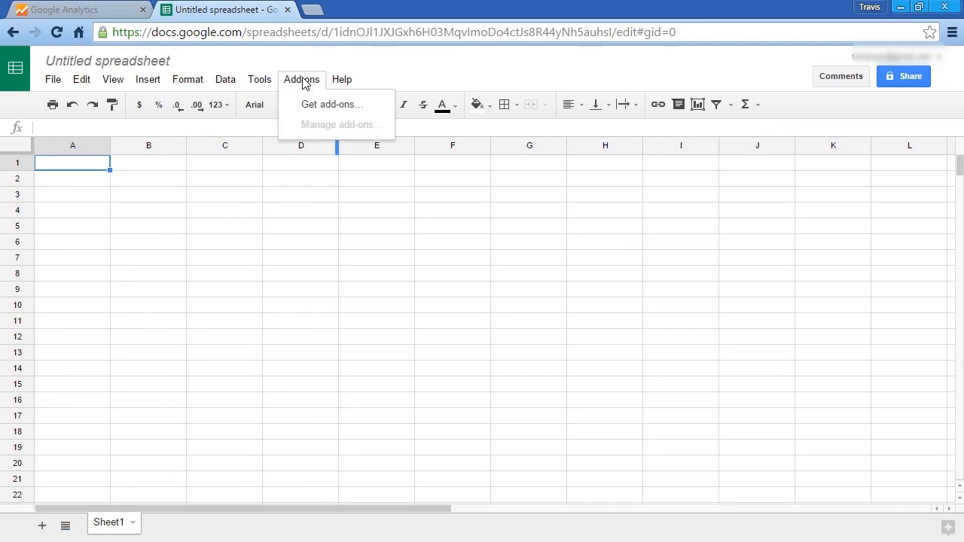
{"action": "left_click", "coordinate": [322, 112]}
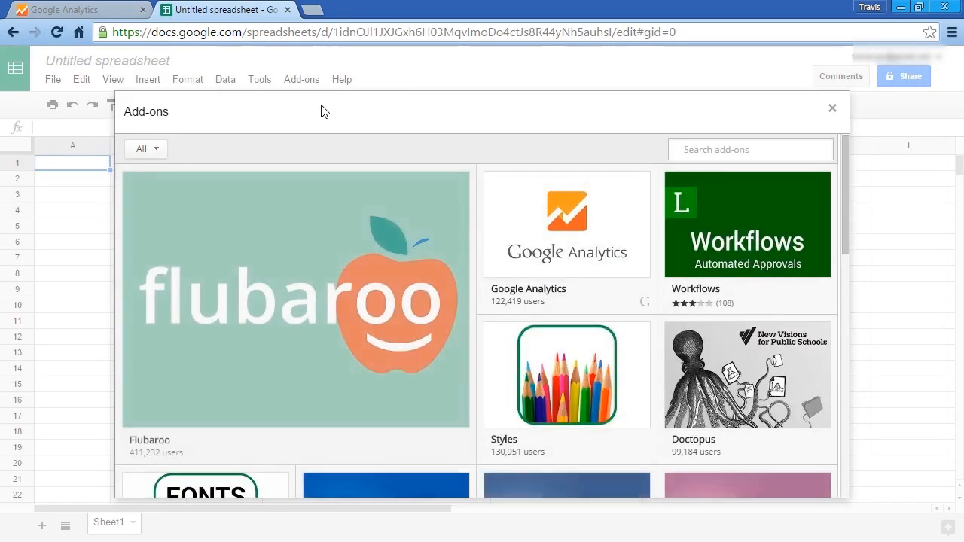
{"action": "mouse_move", "coordinate": [577, 252]}
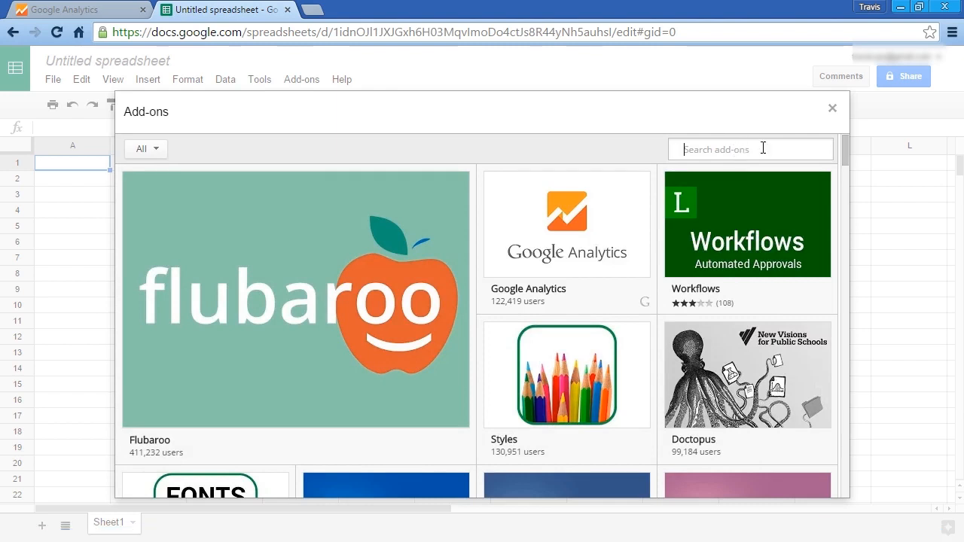
{"action": "left_click", "coordinate": [544, 223]}
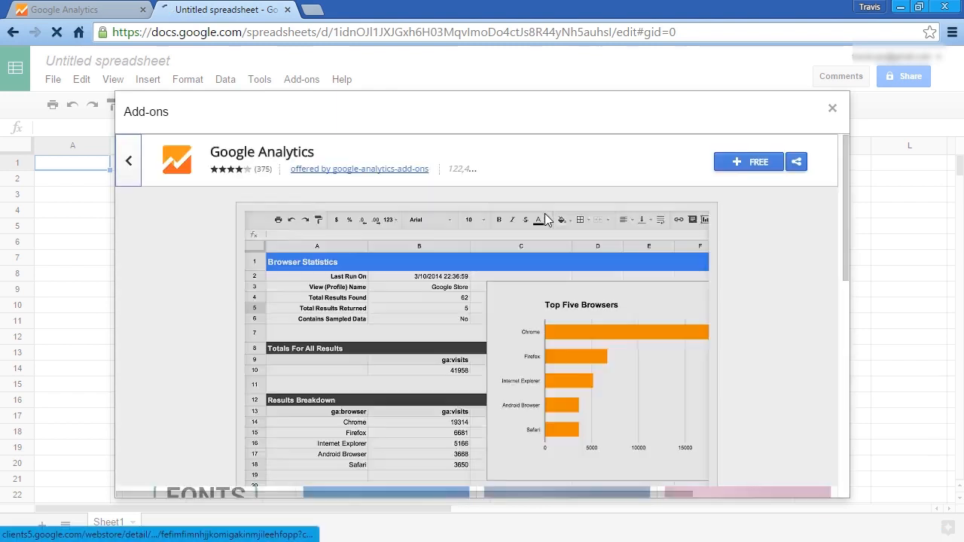
{"action": "left_click", "coordinate": [752, 168]}
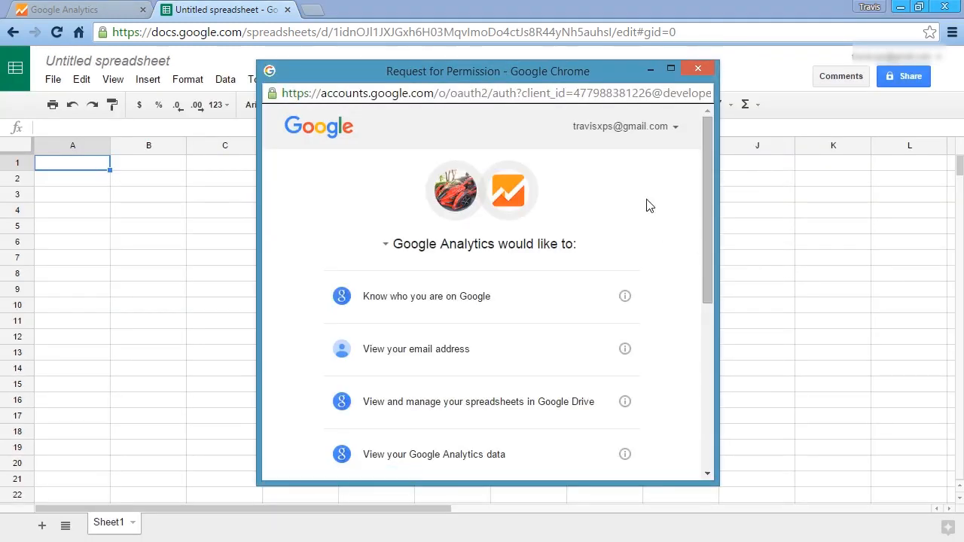
{"action": "left_click_drag", "start_coordinate": [709, 174], "coordinate": [715, 346]}
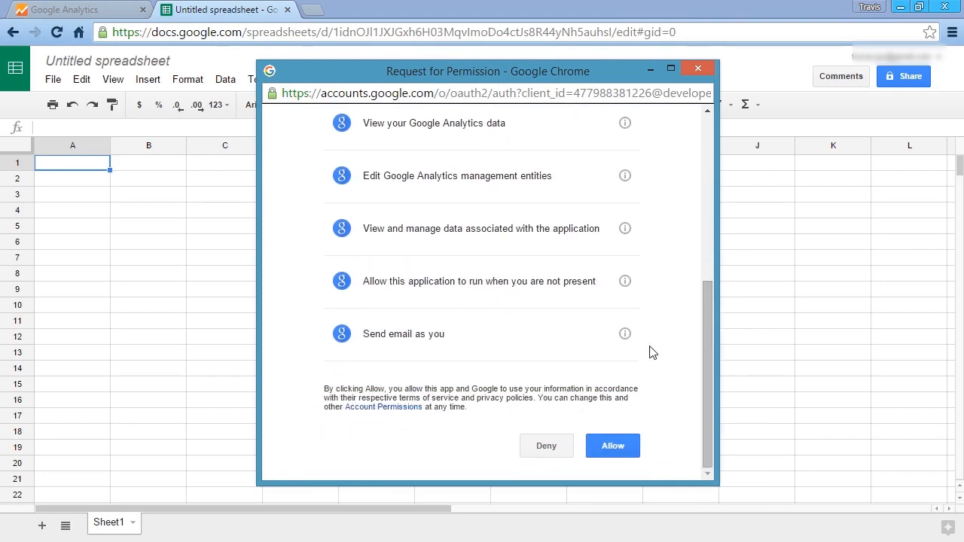
{"action": "left_click", "coordinate": [616, 453]}
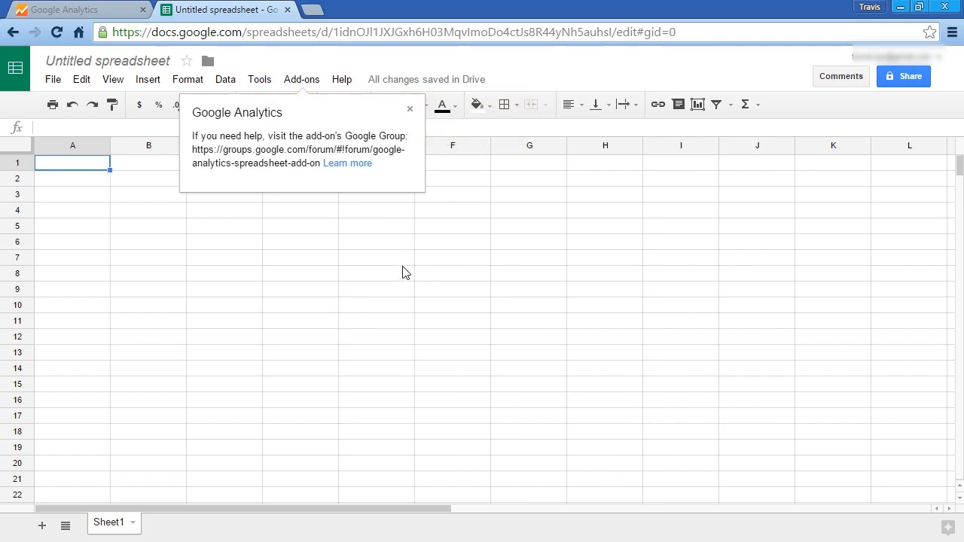
{"action": "left_click", "coordinate": [409, 112]}
{"action": "left_click", "coordinate": [298, 85]}
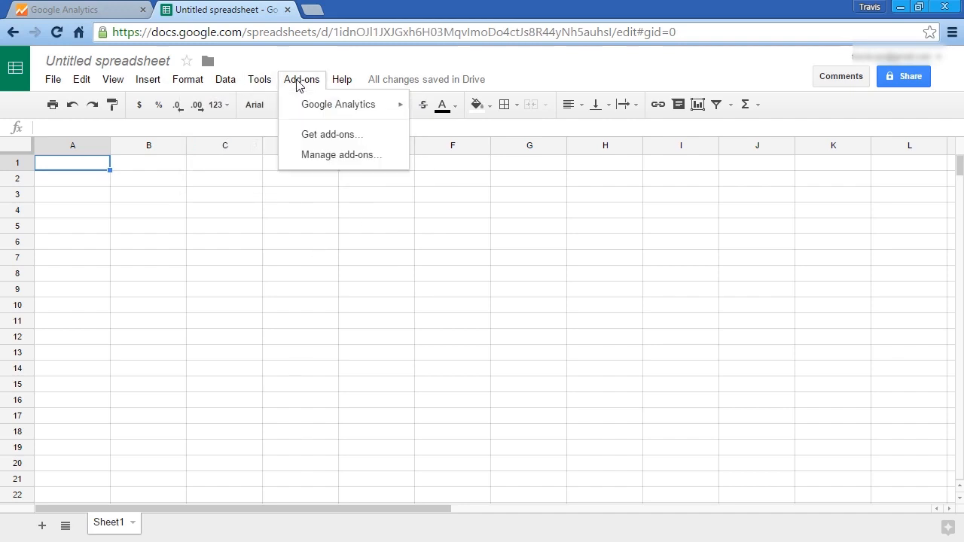
{"action": "mouse_move", "coordinate": [309, 110]}
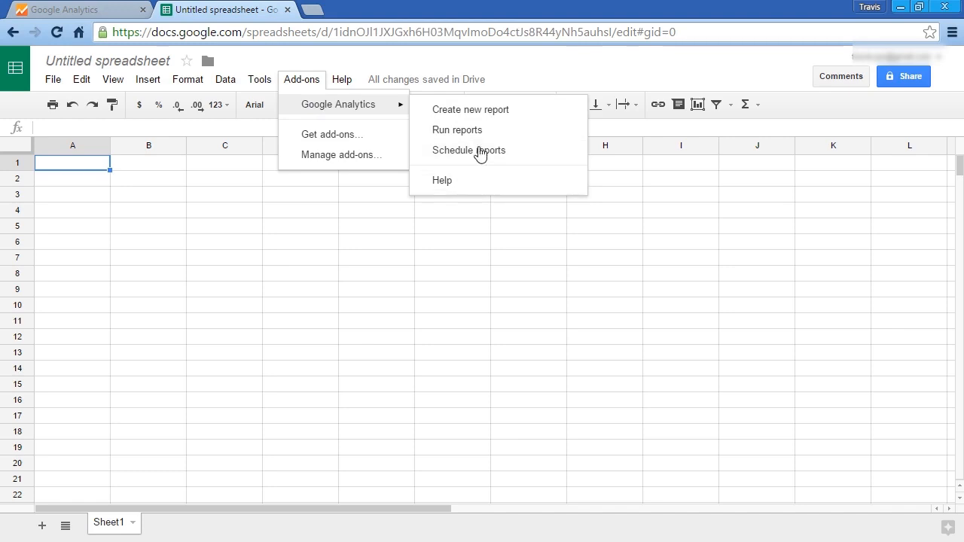
{"action": "left_click", "coordinate": [592, 70]}
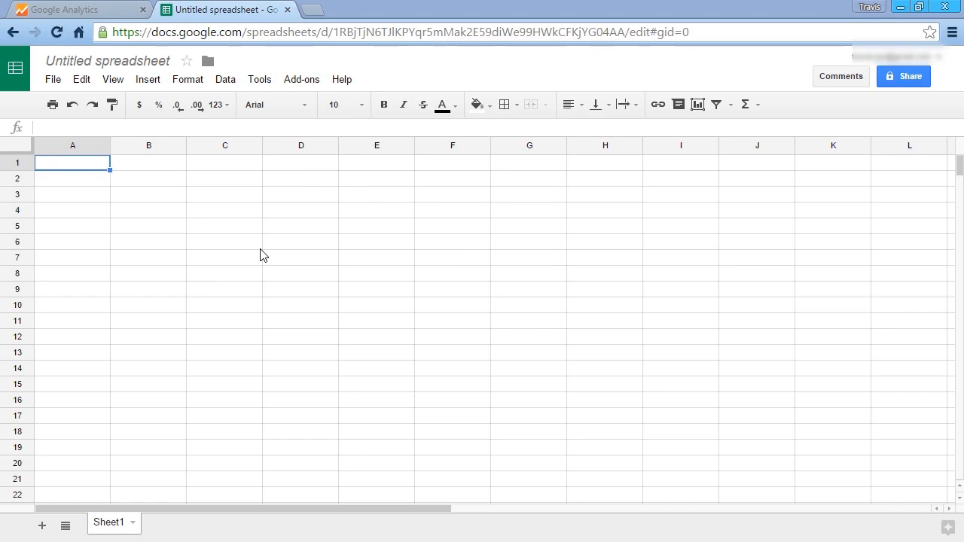
- Start creating a new Google Analytics report and name it Users Reports
{"action": "left_click", "coordinate": [314, 81]}
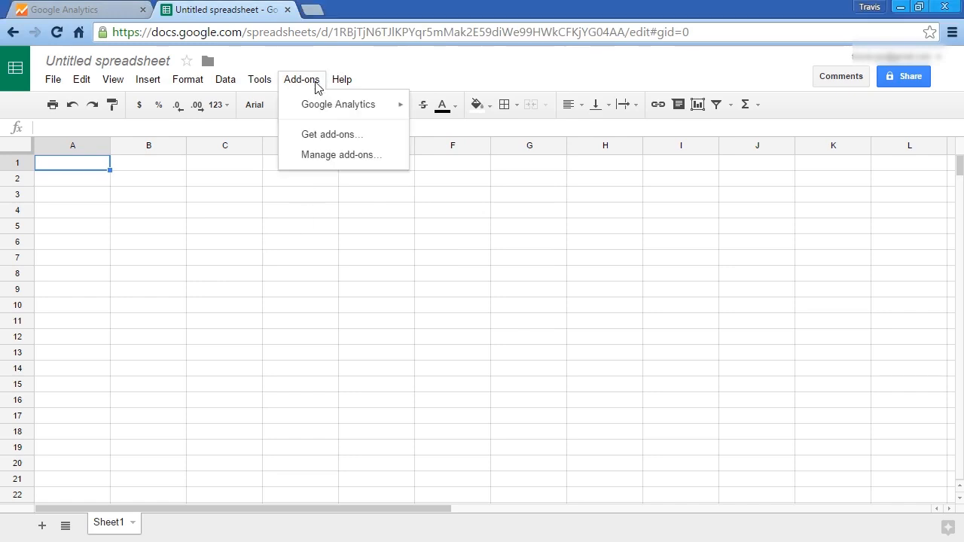
{"action": "mouse_move", "coordinate": [317, 106]}
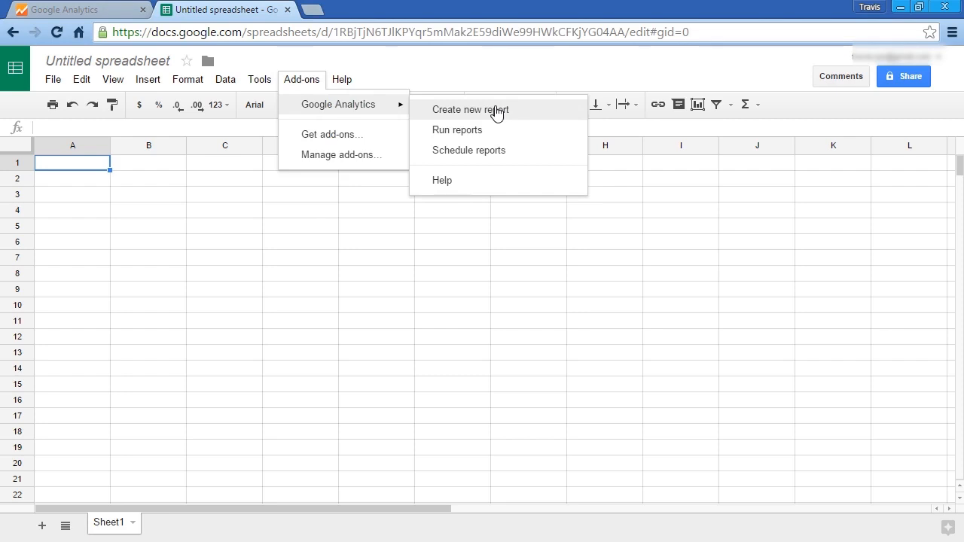
{"action": "left_click", "coordinate": [497, 111]}
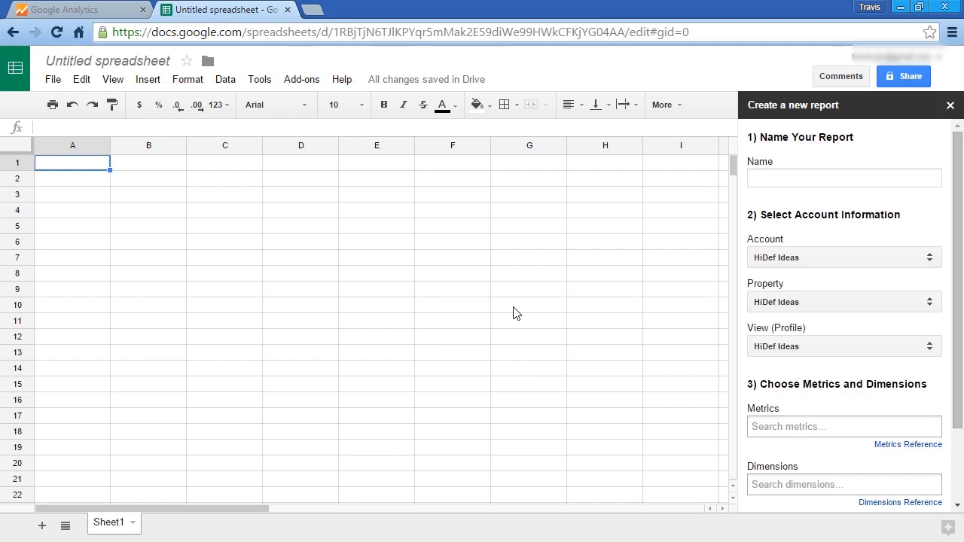
{"action": "left_click", "coordinate": [778, 180]}
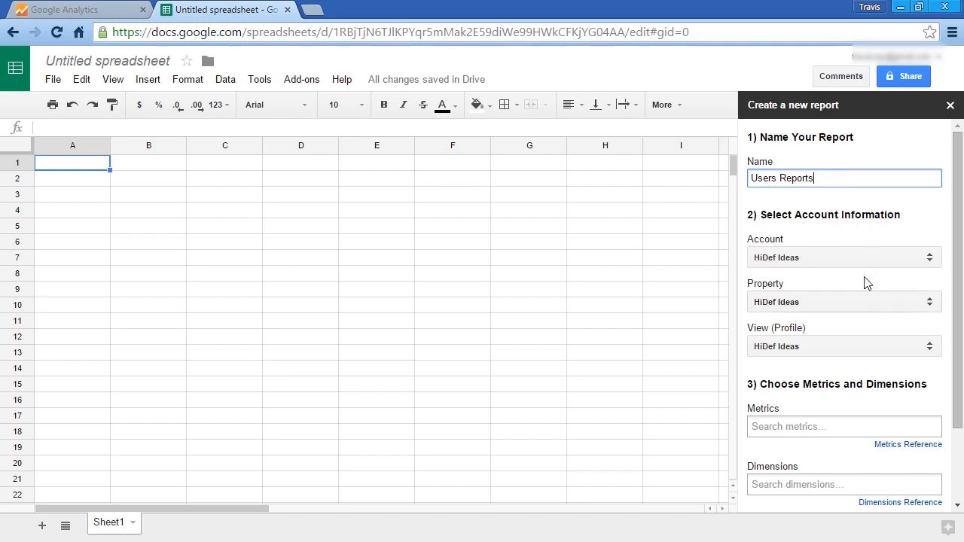
- Choose Users as the report's metric
{"action": "left_click_drag", "start_coordinate": [958, 268], "coordinate": [961, 378]}
{"action": "left_click", "coordinate": [792, 336]}
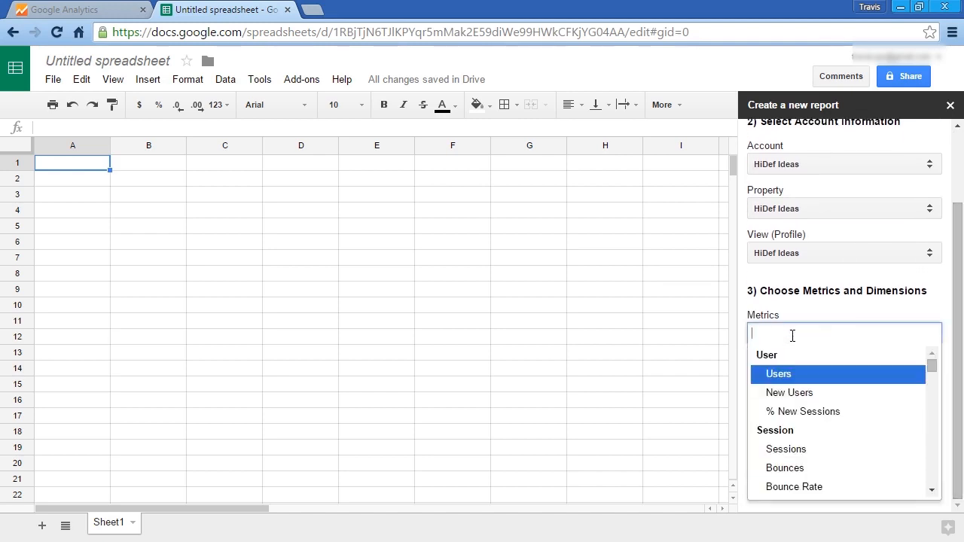
{"action": "left_click", "coordinate": [783, 377]}
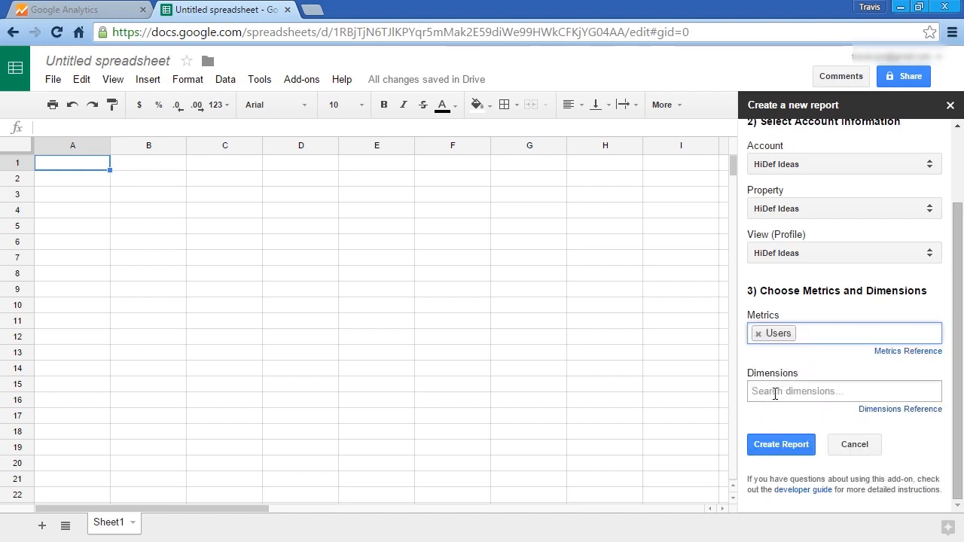
- Add Date as the report's dimension and create the report
{"action": "left_click", "coordinate": [775, 392]}
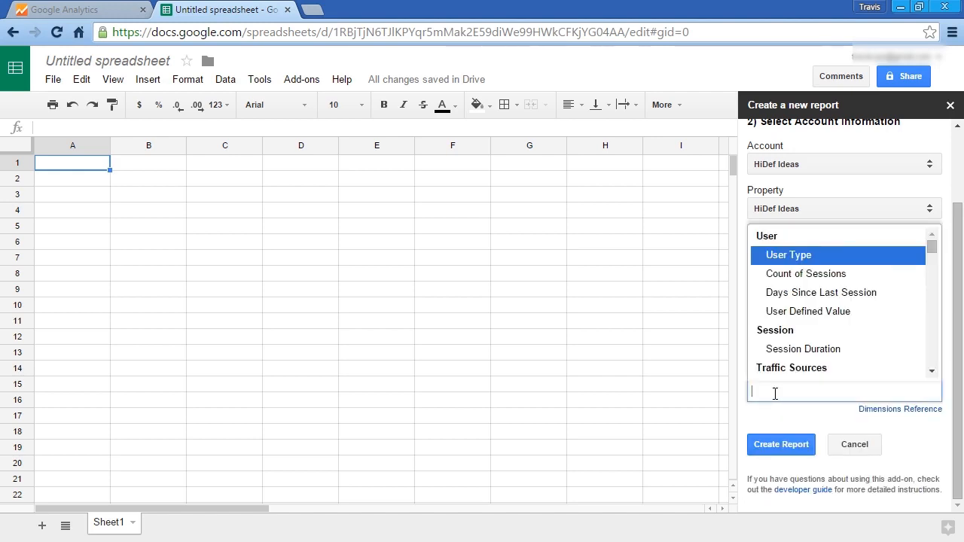
{"action": "type", "text": "date"}
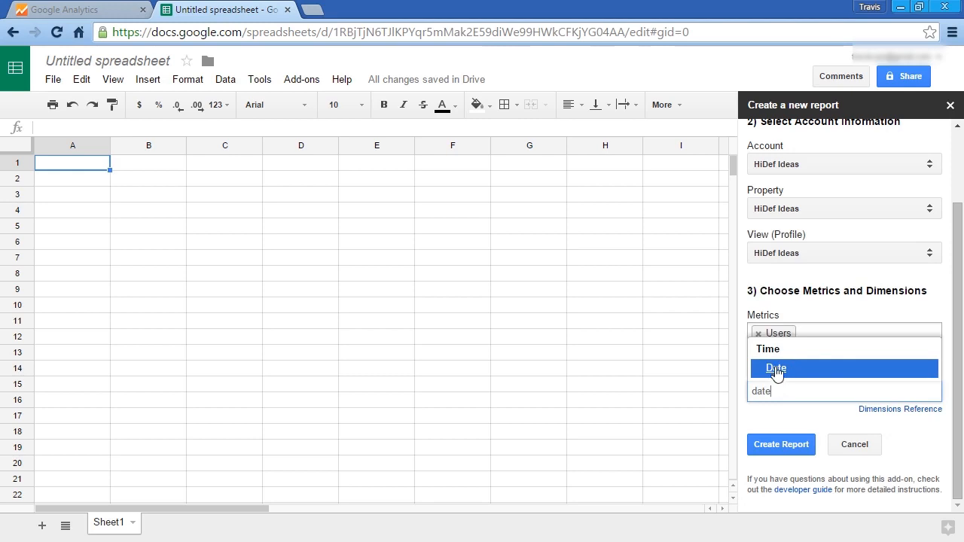
{"action": "left_click", "coordinate": [776, 369]}
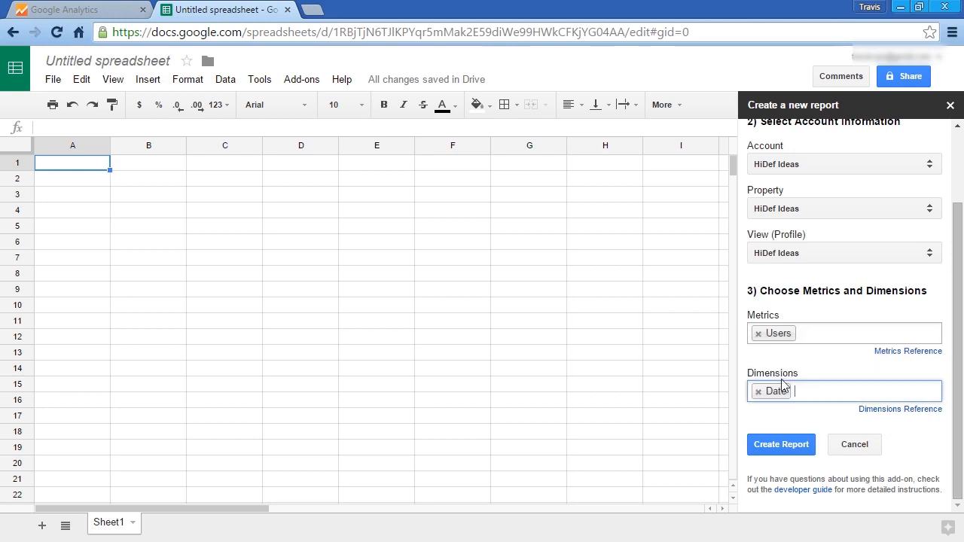
{"action": "left_click", "coordinate": [781, 445]}
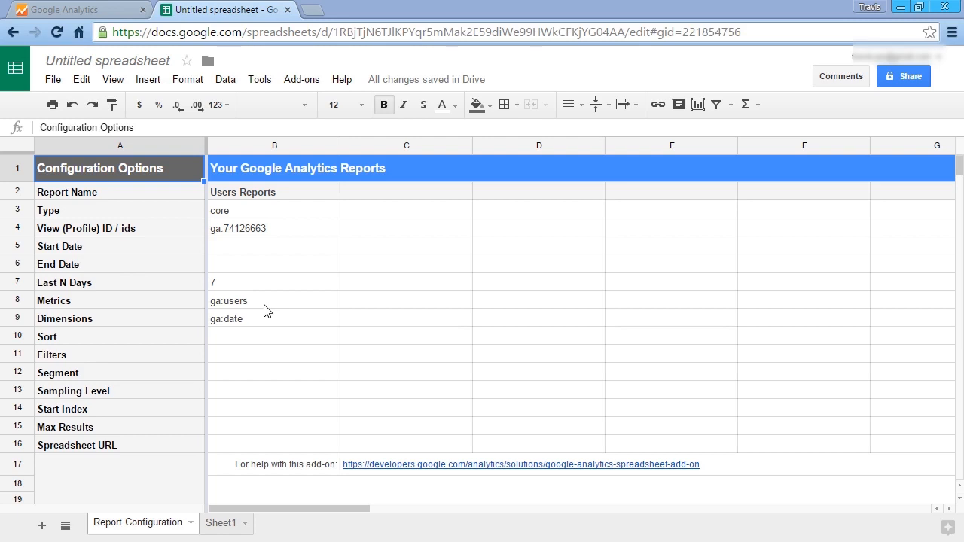
- Run the Google Analytics reports and review the resulting Users Reports sheet
{"action": "left_click", "coordinate": [301, 81]}
{"action": "mouse_move", "coordinate": [308, 110]}
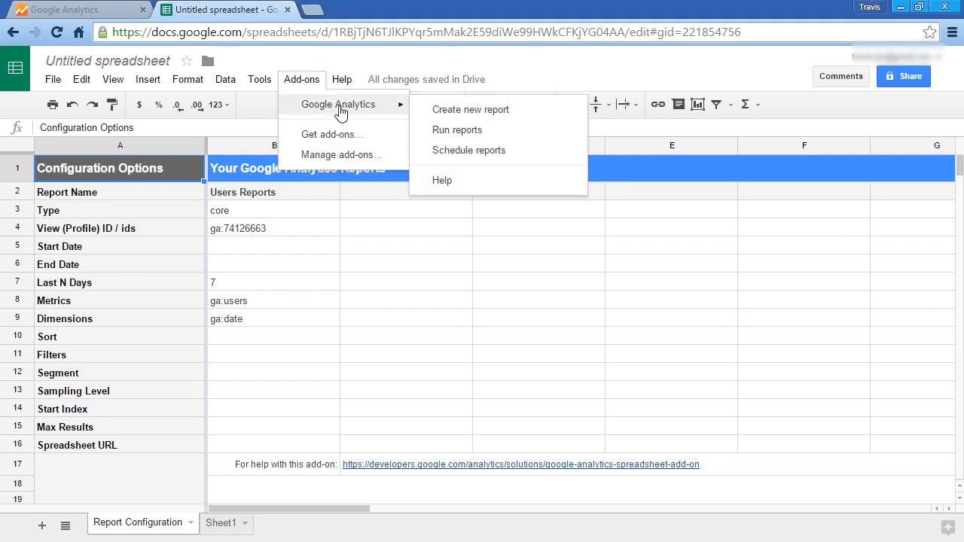
{"action": "left_click", "coordinate": [439, 132]}
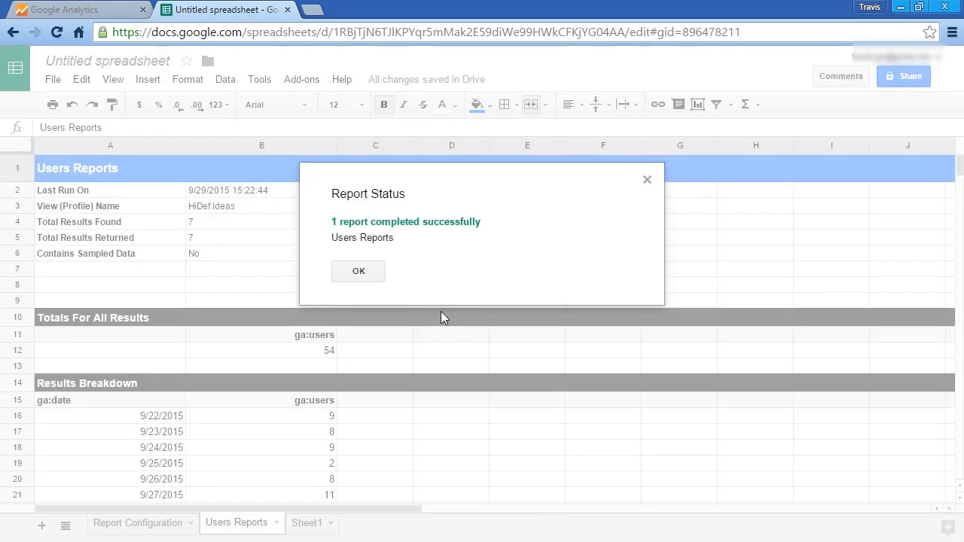
{"action": "left_click", "coordinate": [358, 272]}
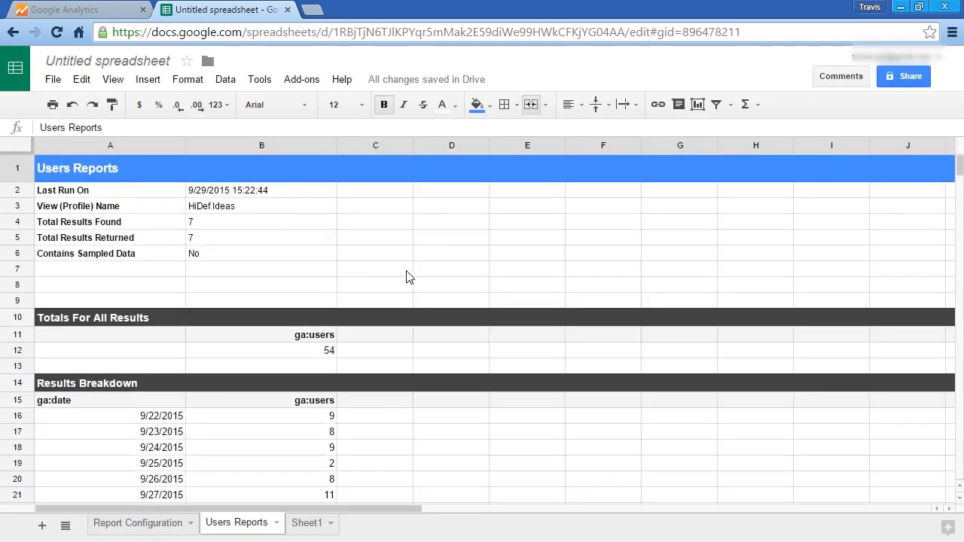
{"action": "scroll", "coordinate": [428, 271], "scroll_direction": "down", "scroll_amount": 2}
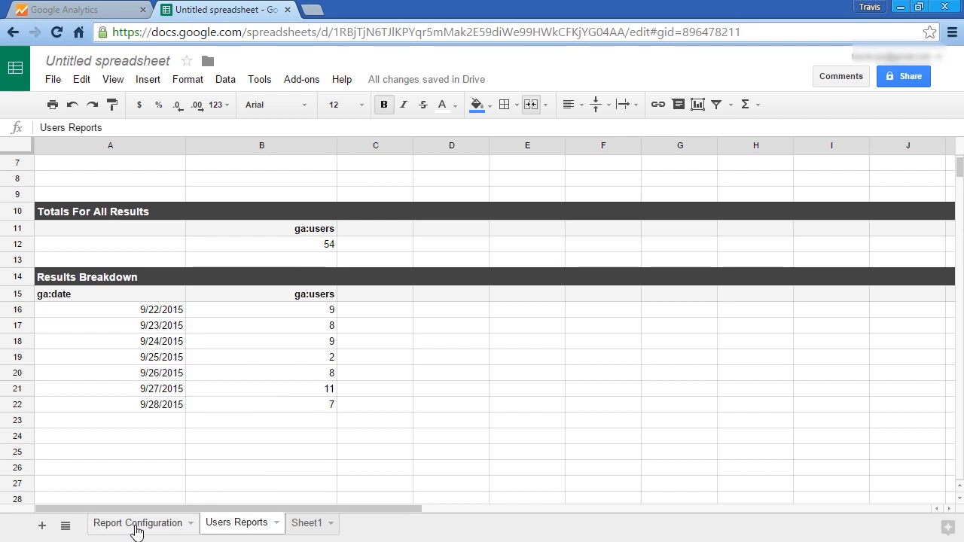
- Copy the Users Reports configuration values in B2:B9 into column C of the Report Configuration sheet
{"action": "left_click", "coordinate": [146, 522]}
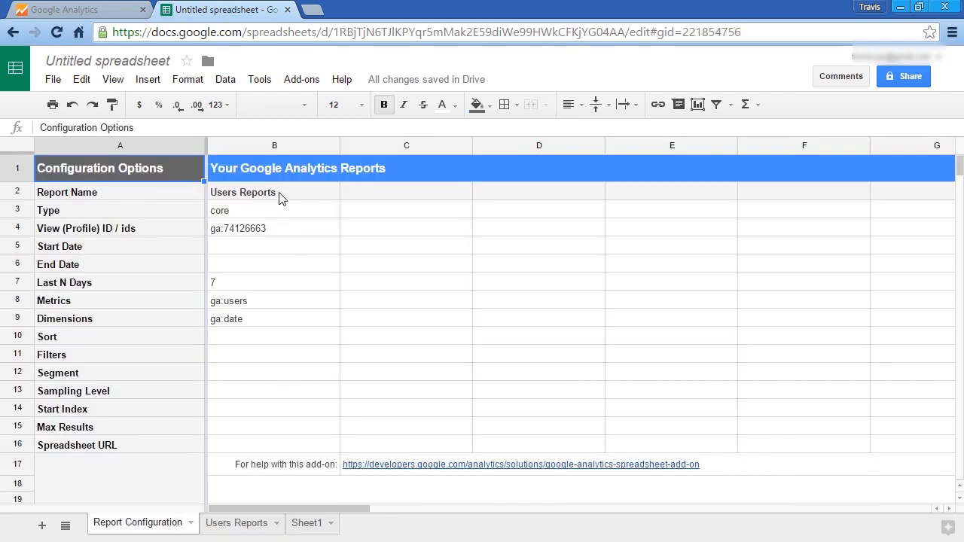
{"action": "left_click_drag", "start_coordinate": [292, 196], "coordinate": [297, 319]}
{"action": "right_click", "coordinate": [294, 306]}
{"action": "left_click", "coordinate": [344, 338]}
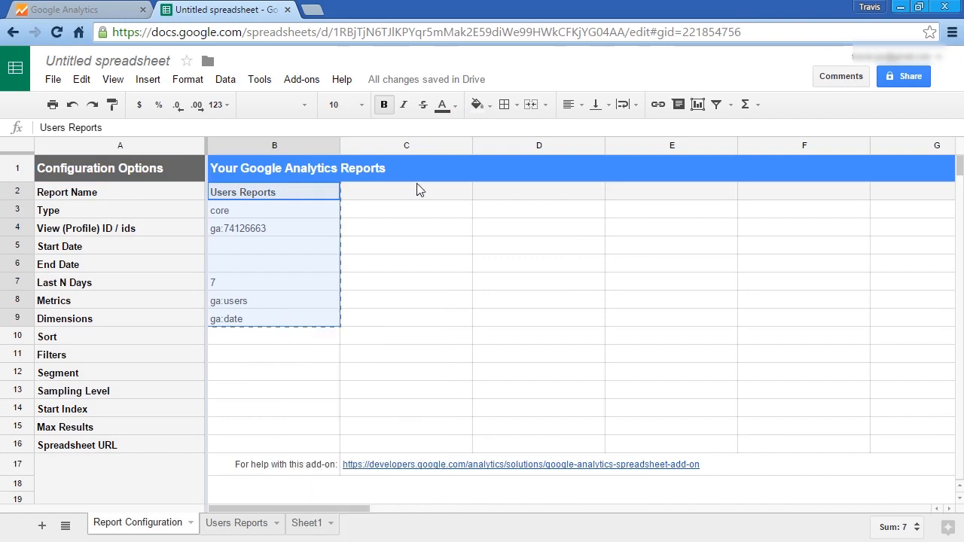
{"action": "right_click", "coordinate": [415, 193]}
{"action": "left_click", "coordinate": [436, 244]}
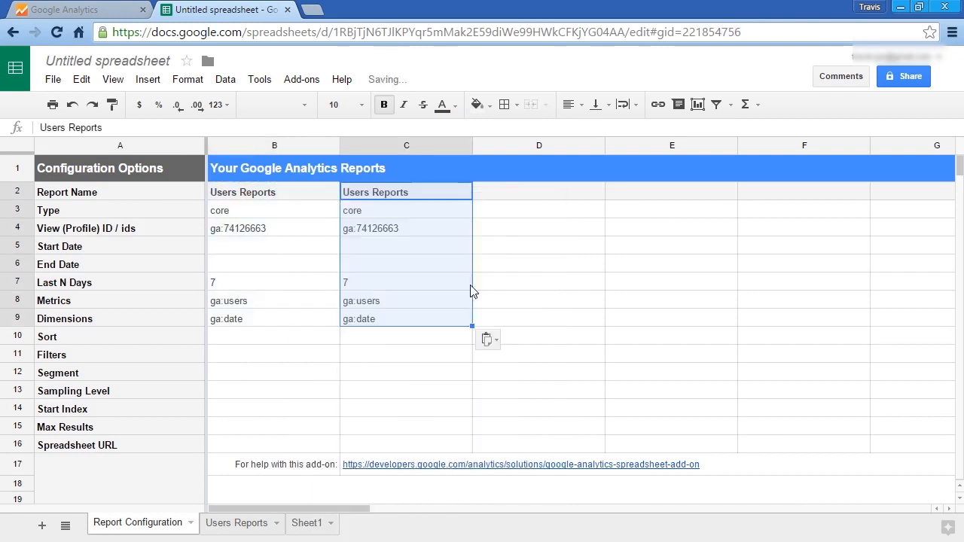
- Rename the copied report in C2 to New Users Reports
{"action": "left_click", "coordinate": [370, 198]}
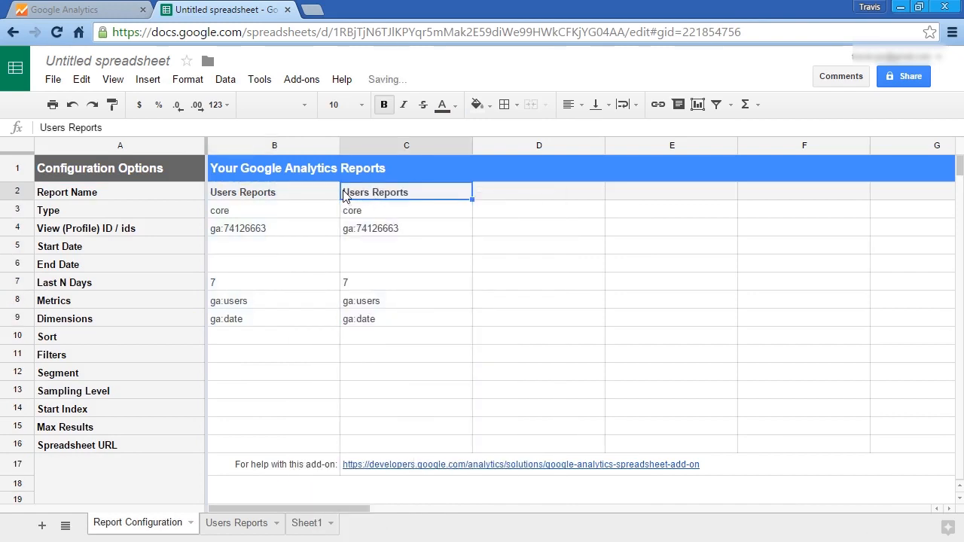
{"action": "double_click", "coordinate": [347, 194]}
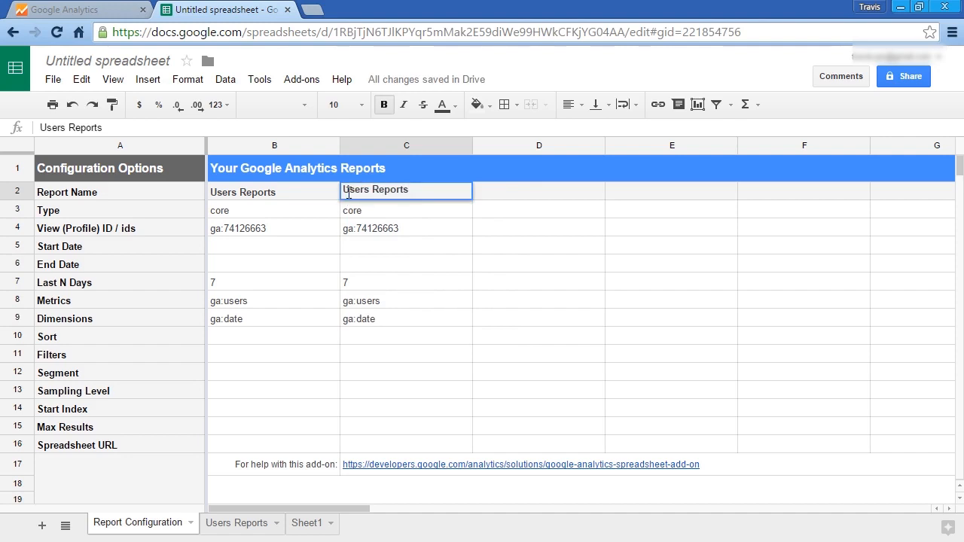
{"action": "left_click_drag", "start_coordinate": [346, 189], "coordinate": [350, 190]}
{"action": "type", "text": "New"}
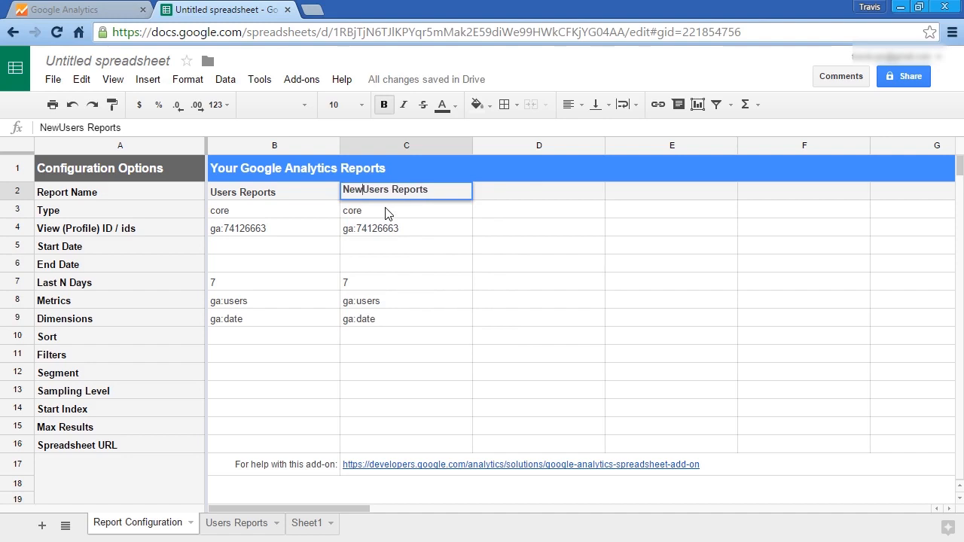
{"action": "left_click", "coordinate": [392, 305]}
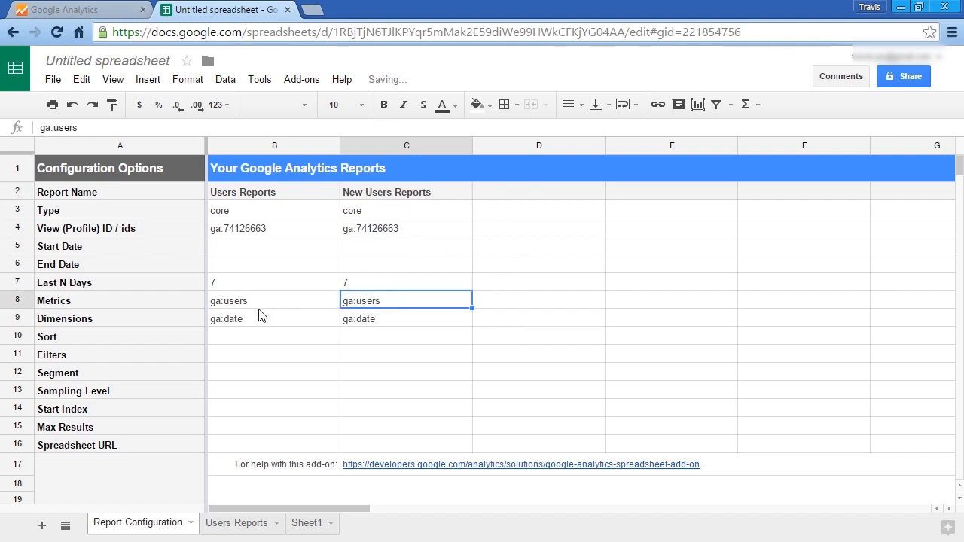
- Set the New Users Reports metric in C8 to ga:newusers
{"action": "double_click", "coordinate": [357, 299]}
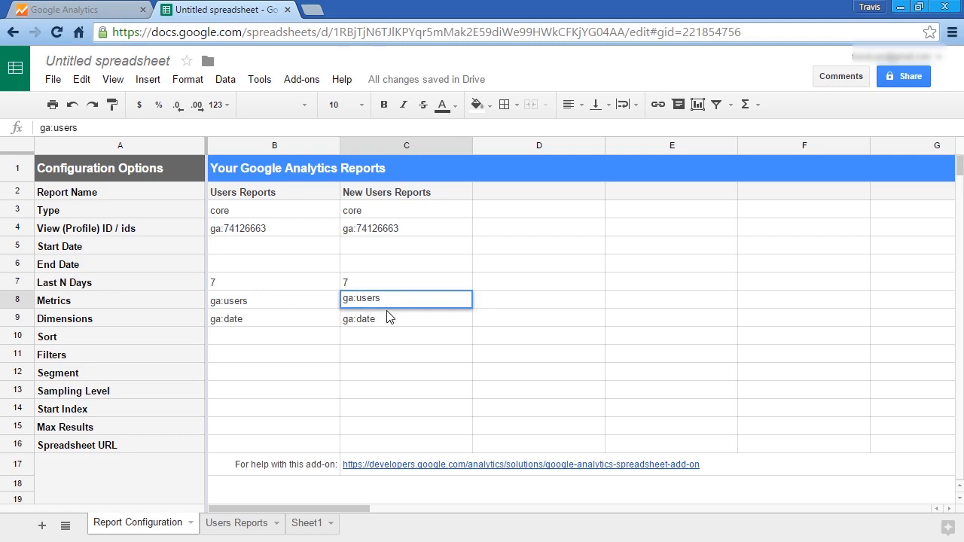
{"action": "type", "text": "new"}
{"action": "left_click", "coordinate": [407, 364]}
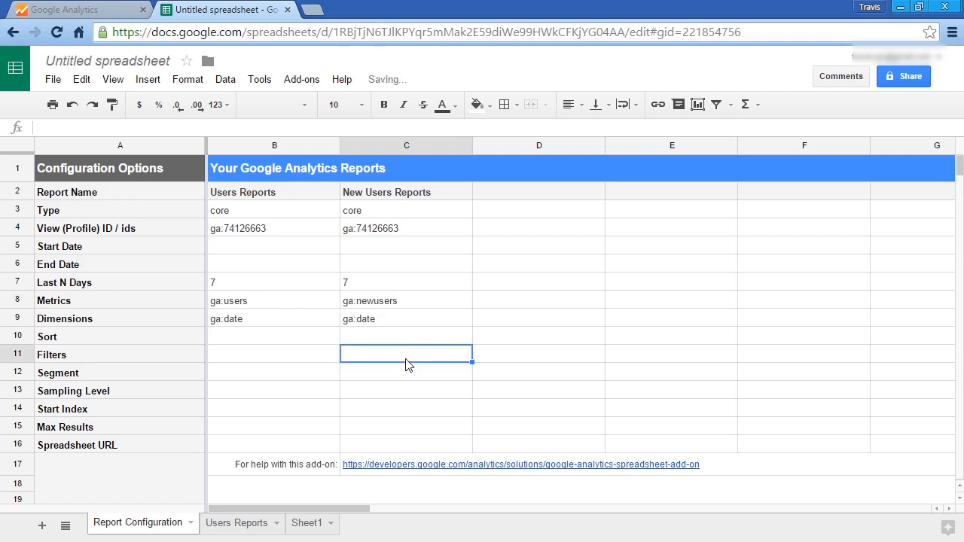
- Run the Google Analytics reports again and close the report status dialog
{"action": "left_click", "coordinate": [302, 81]}
{"action": "mouse_move", "coordinate": [323, 113]}
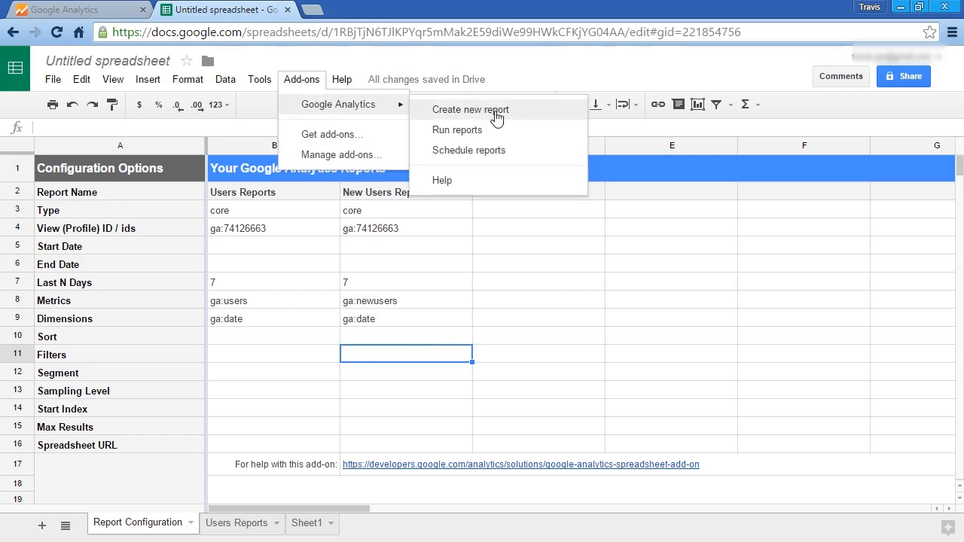
{"action": "left_click", "coordinate": [456, 131]}
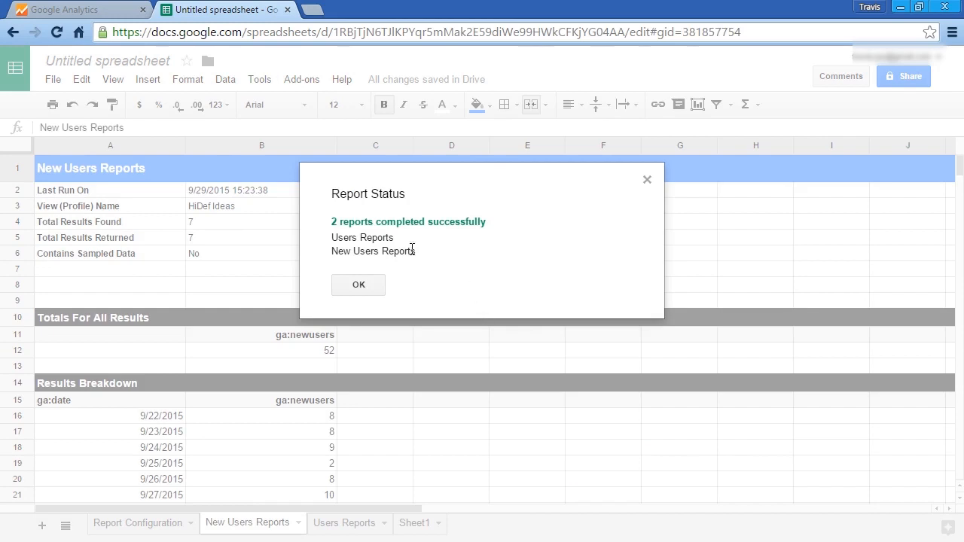
{"action": "left_click", "coordinate": [358, 286]}
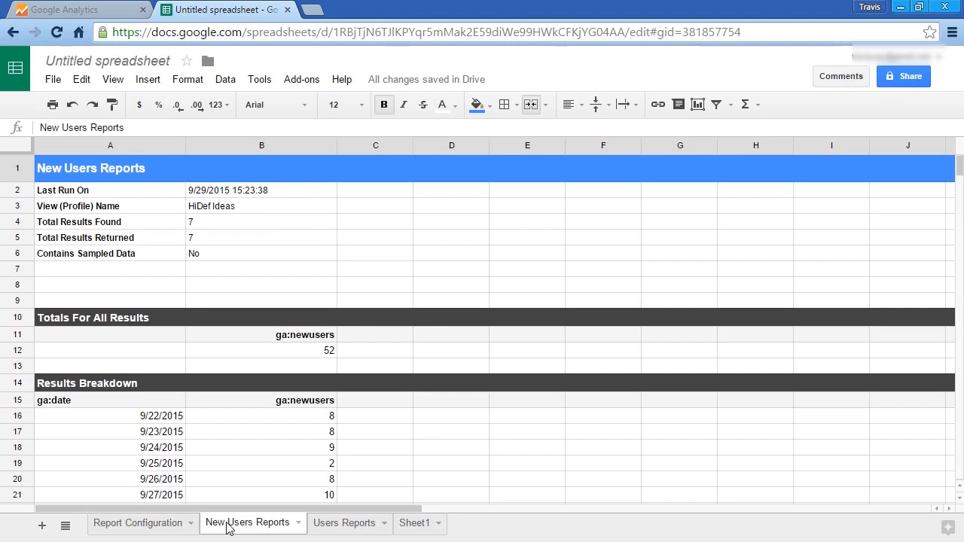
- Reorder the sheet tabs so Users Reports comes before New Users Reports
{"action": "left_click", "coordinate": [332, 528]}
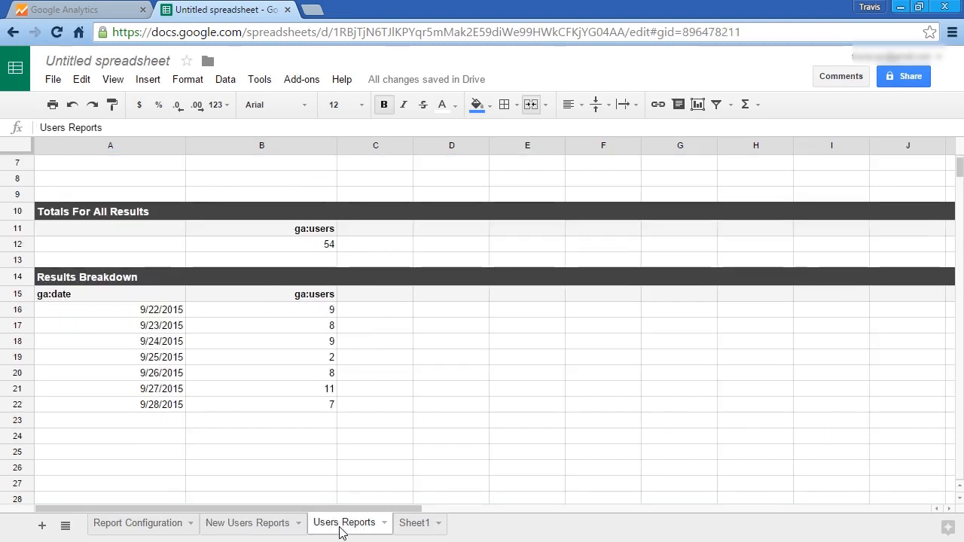
{"action": "left_click", "coordinate": [254, 529]}
{"action": "left_click", "coordinate": [343, 529]}
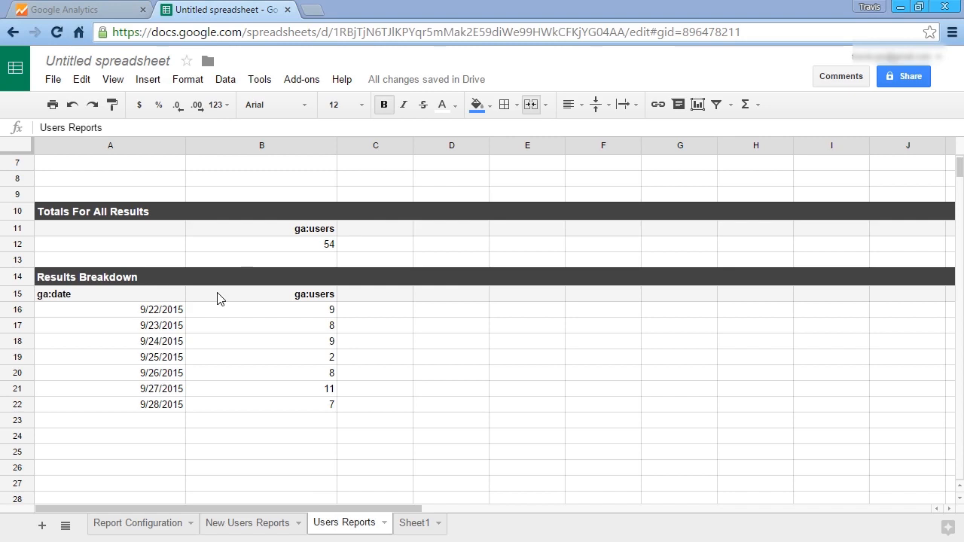
{"action": "left_click", "coordinate": [292, 523]}
{"action": "left_click", "coordinate": [319, 530]}
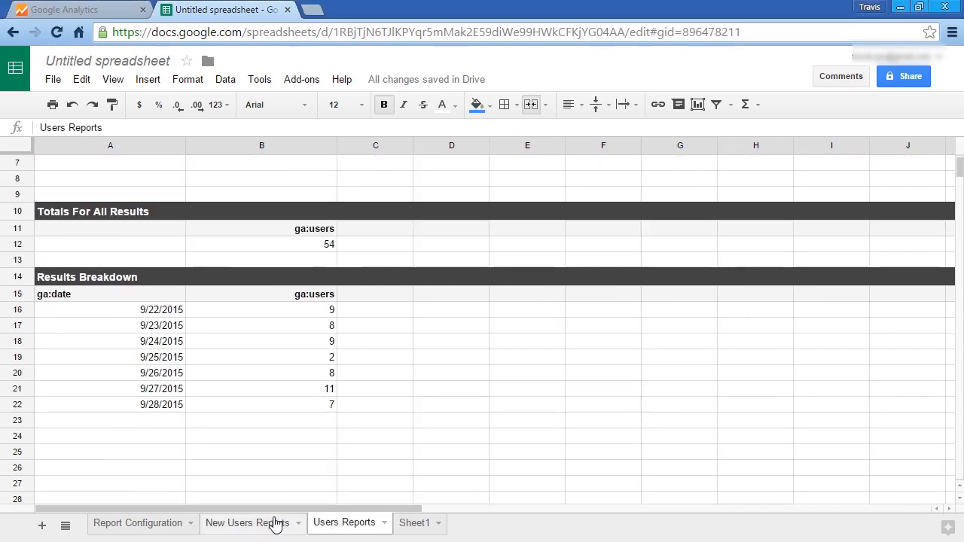
{"action": "left_click", "coordinate": [247, 525]}
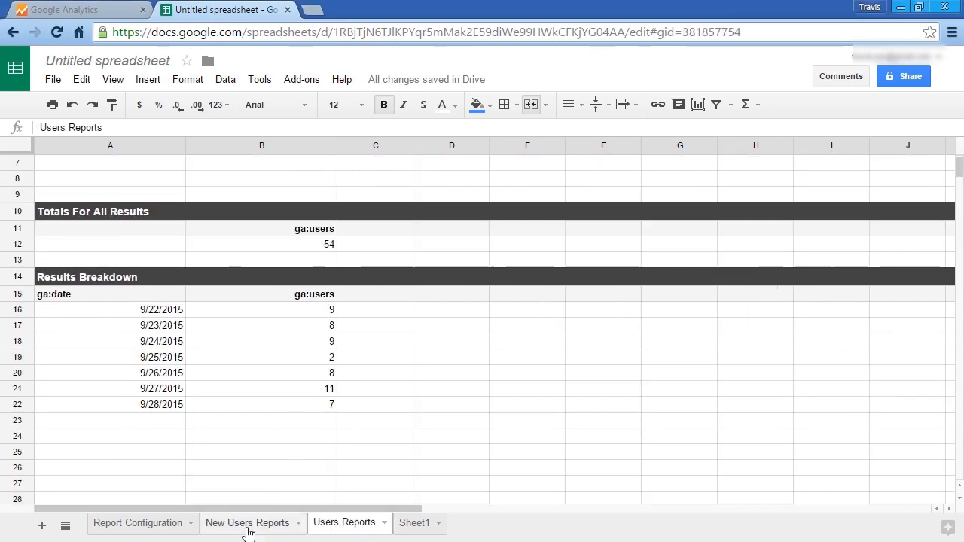
{"action": "left_click", "coordinate": [351, 527]}
{"action": "left_click", "coordinate": [254, 525]}
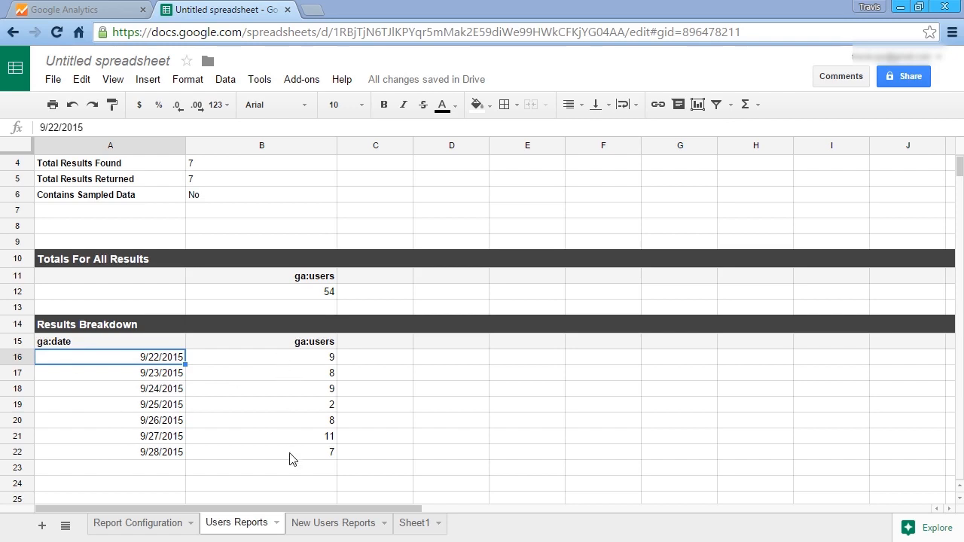
- Examine the Sheet1 formulas that pull dates, users and new users from the two report sheets
{"action": "left_click", "coordinate": [339, 529]}
{"action": "left_click", "coordinate": [253, 530]}
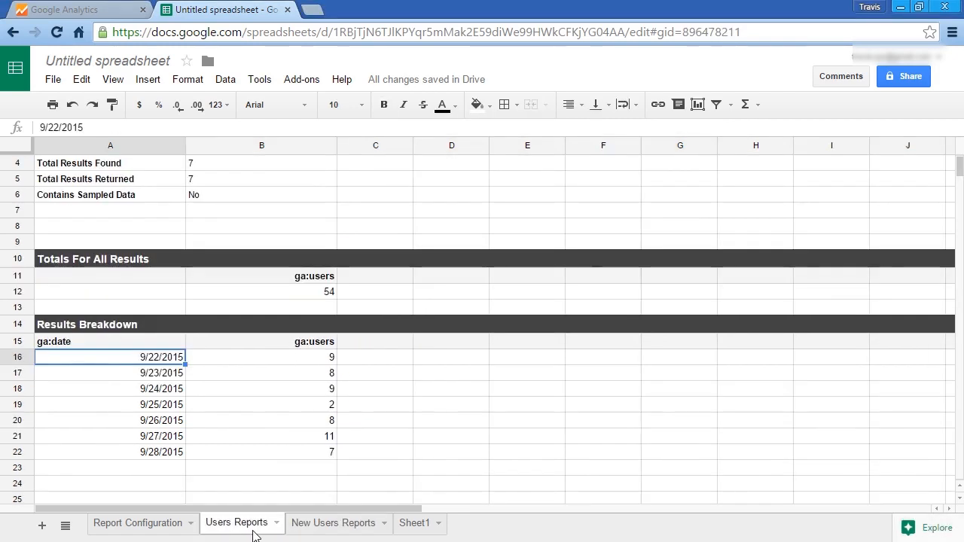
{"action": "left_click", "coordinate": [414, 527]}
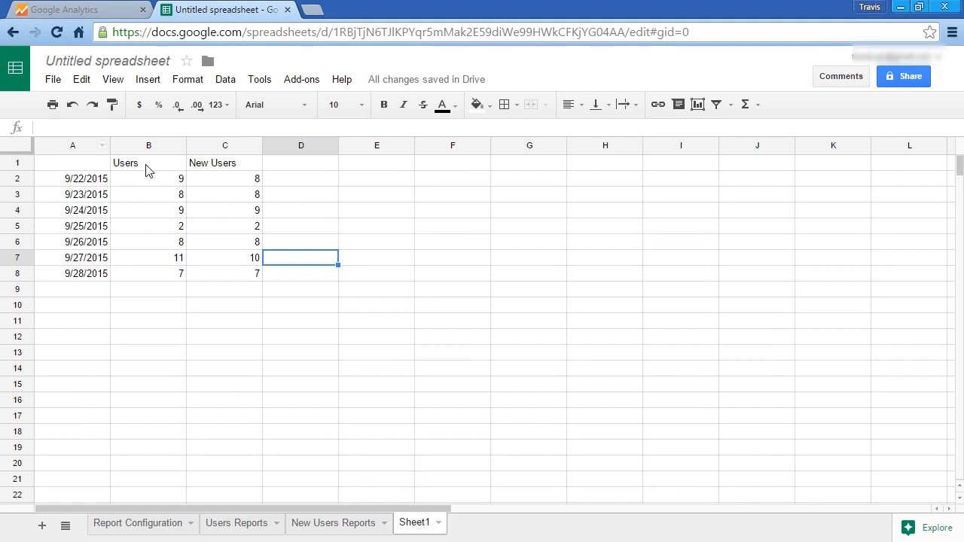
{"action": "double_click", "coordinate": [71, 178]}
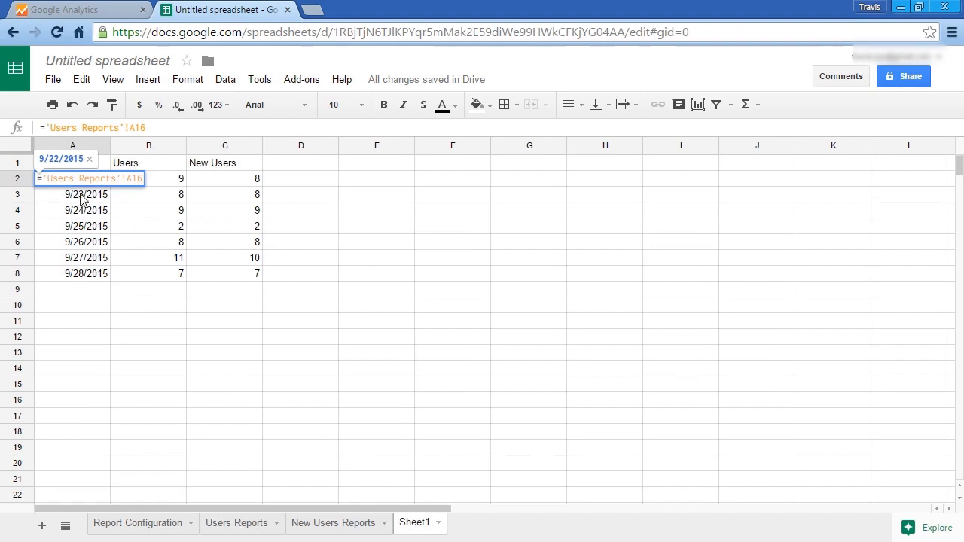
{"action": "left_click", "coordinate": [170, 184]}
{"action": "double_click", "coordinate": [158, 181]}
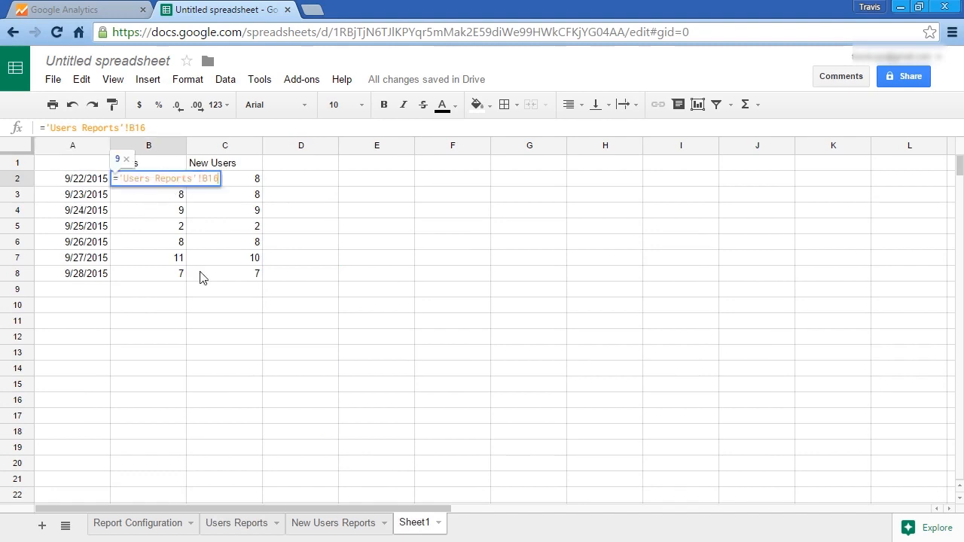
{"action": "left_click", "coordinate": [245, 184]}
{"action": "double_click", "coordinate": [226, 183]}
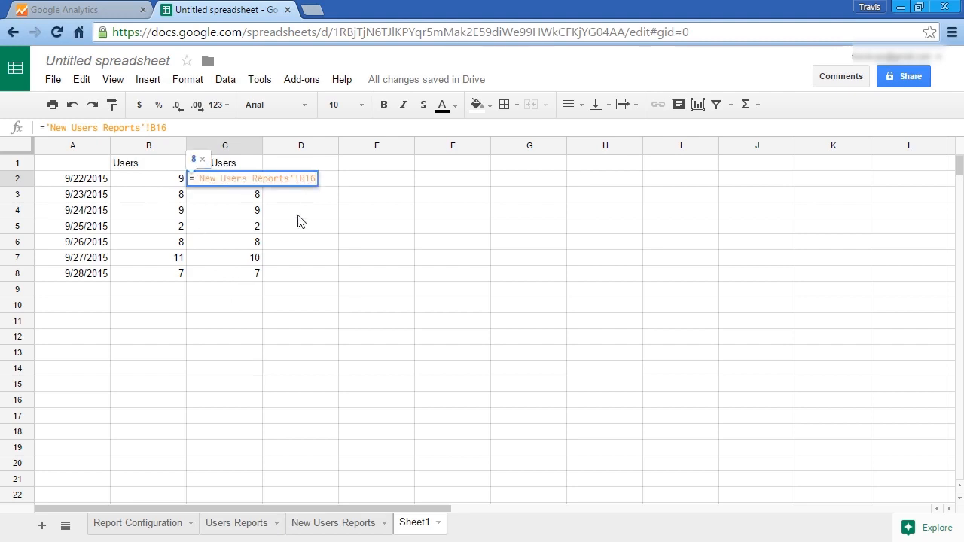
{"action": "left_click", "coordinate": [256, 531]}
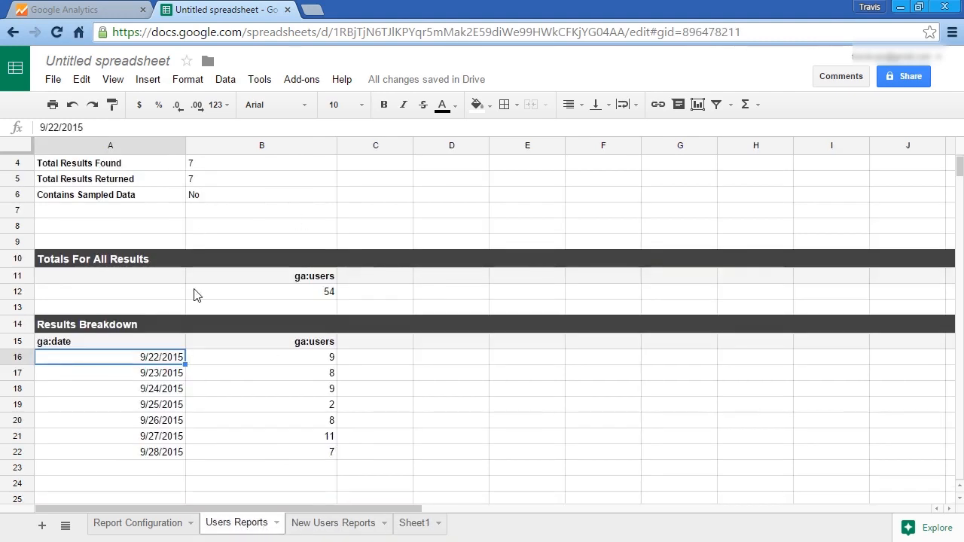
{"action": "left_click", "coordinate": [418, 523]}
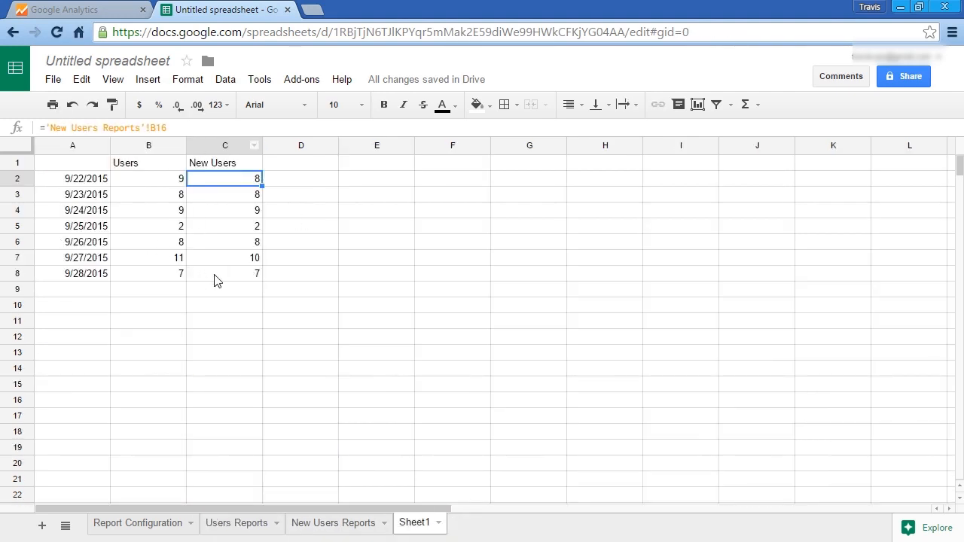
{"action": "left_click", "coordinate": [215, 277]}
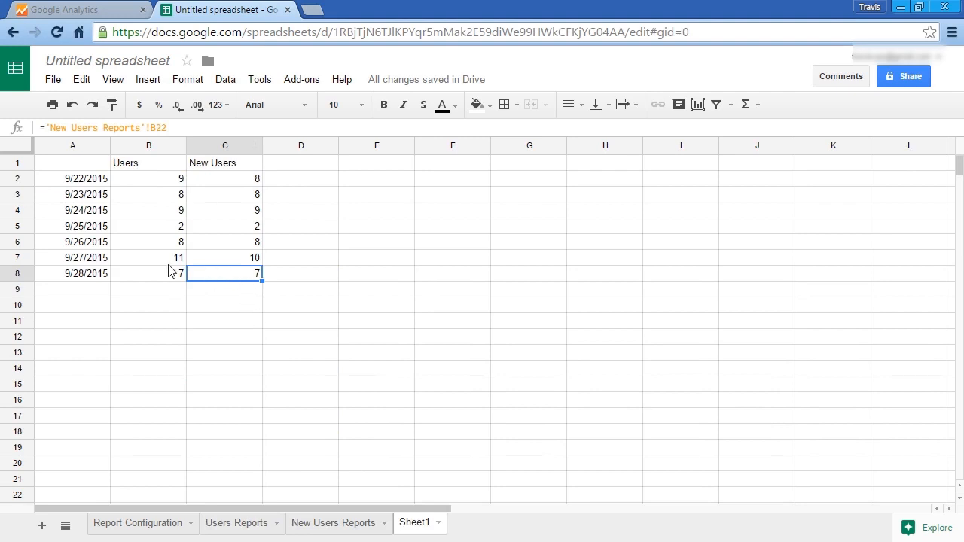
{"action": "left_click", "coordinate": [54, 180]}
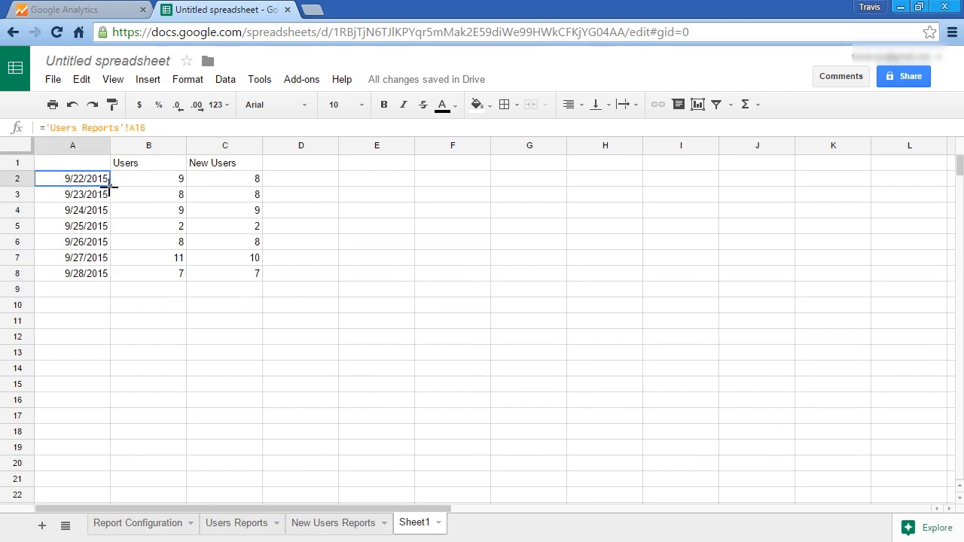
- Insert an area chart of Sheet1 range A1:C8 showing Users and New Users by date, and place it beside the data
{"action": "left_click_drag", "start_coordinate": [110, 185], "coordinate": [77, 164]}
{"action": "left_click", "coordinate": [254, 307]}
{"action": "left_click", "coordinate": [255, 276]}
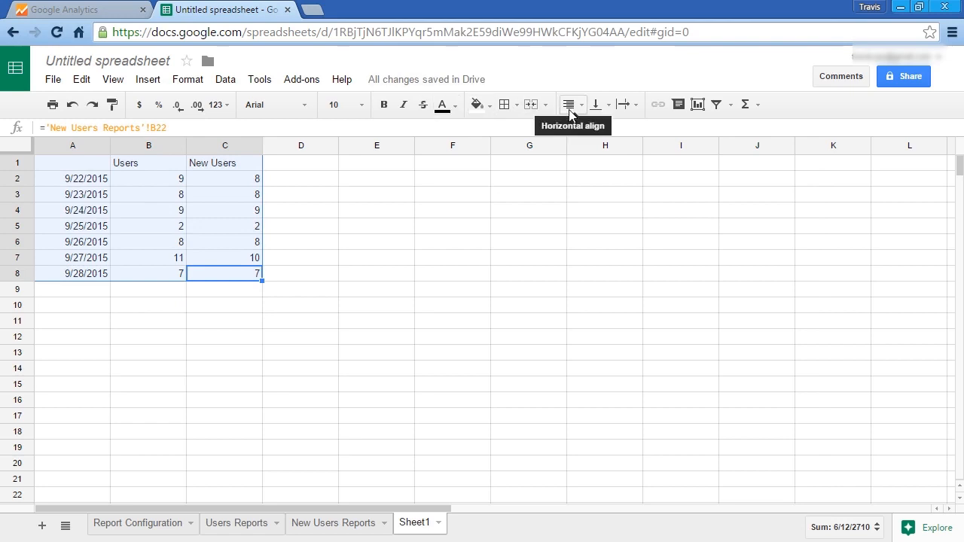
{"action": "left_click", "coordinate": [698, 107]}
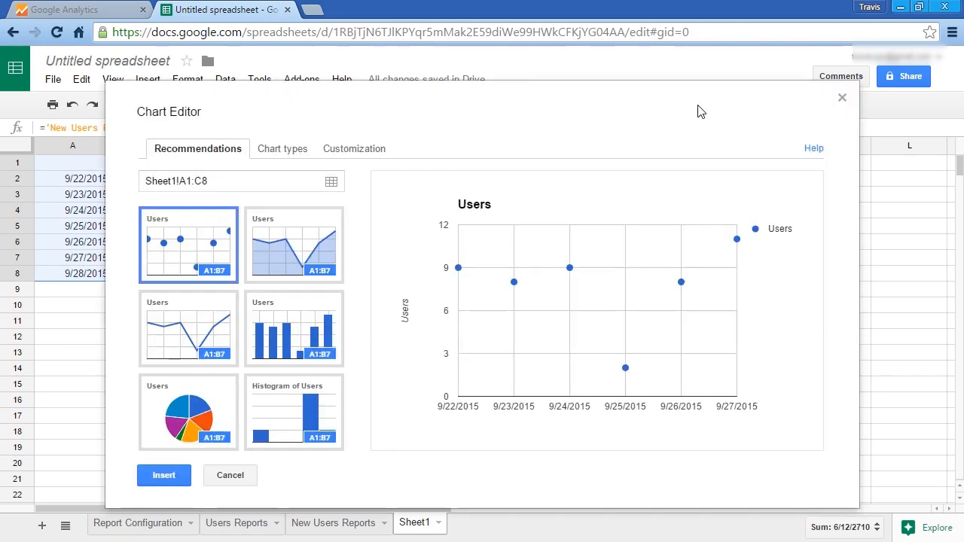
{"action": "left_click", "coordinate": [282, 148]}
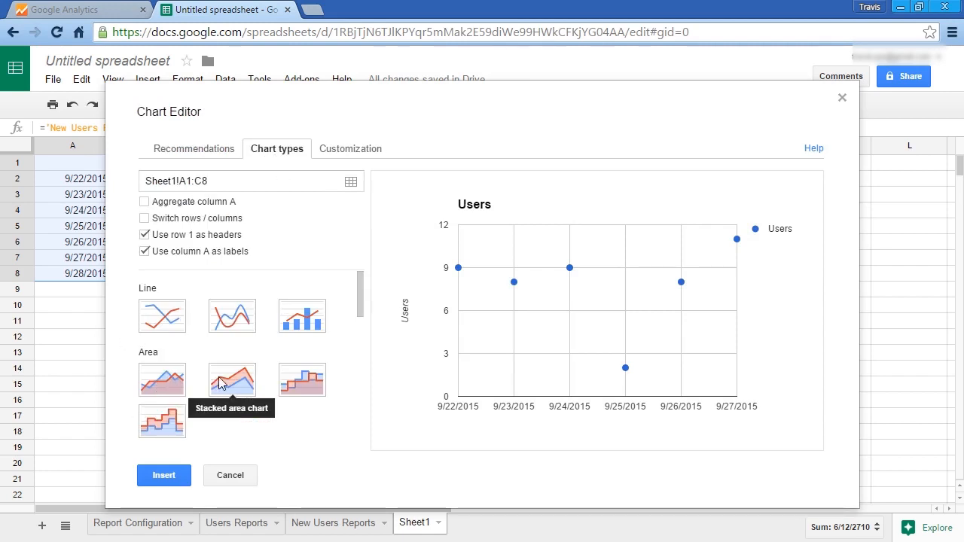
{"action": "left_click", "coordinate": [158, 382]}
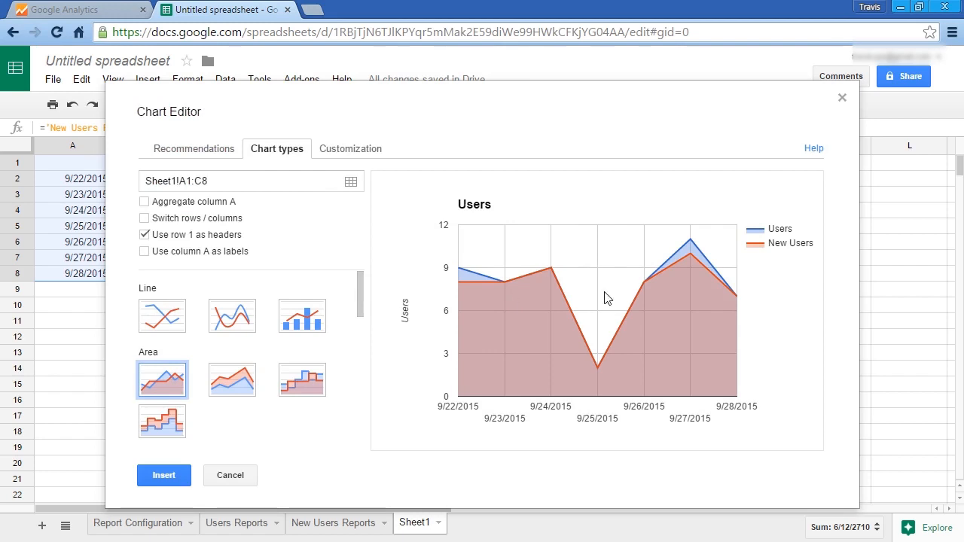
{"action": "left_click", "coordinate": [158, 478]}
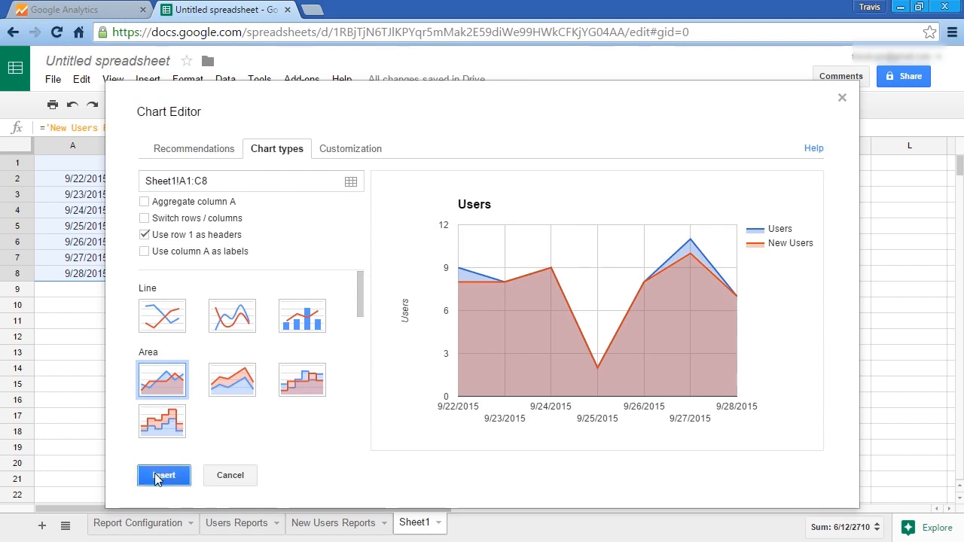
{"action": "left_click_drag", "start_coordinate": [407, 263], "coordinate": [515, 196]}
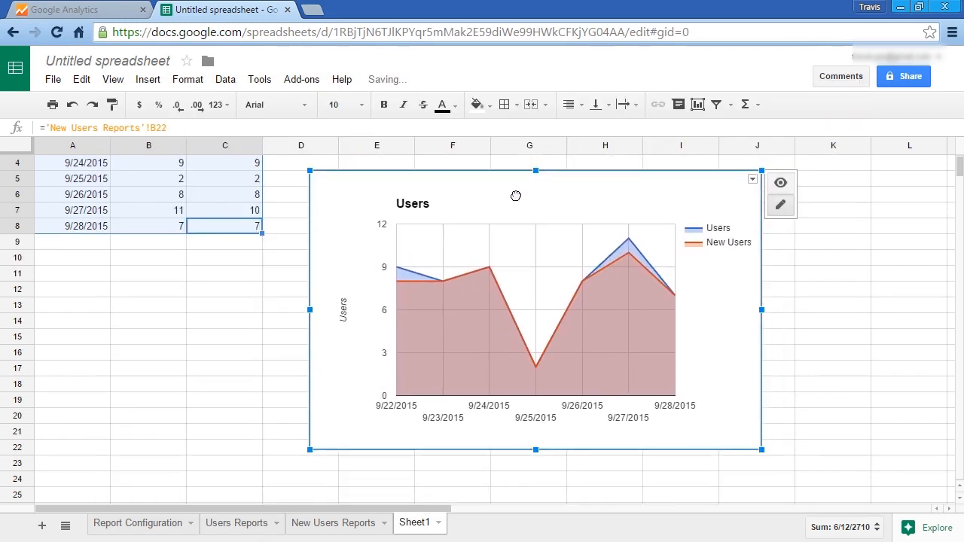
{"action": "left_click", "coordinate": [832, 275]}
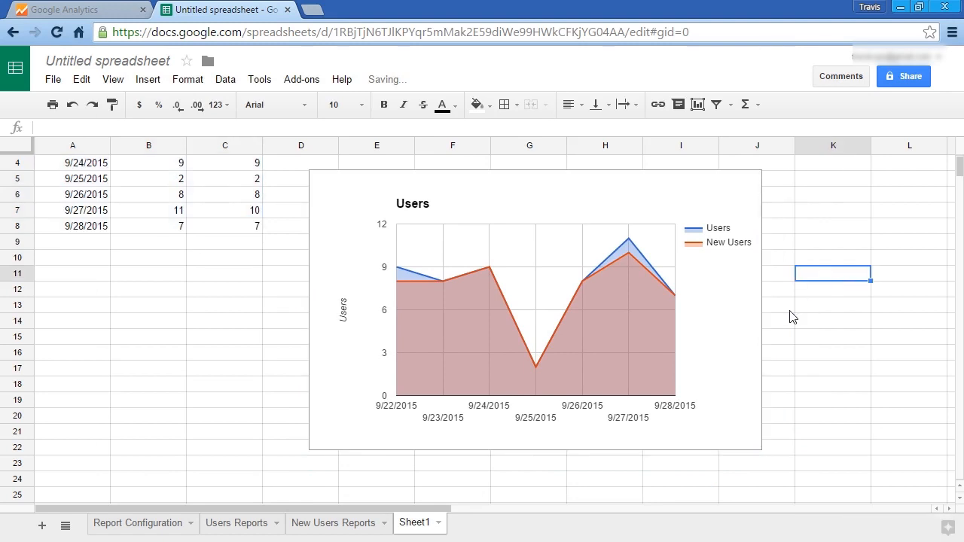